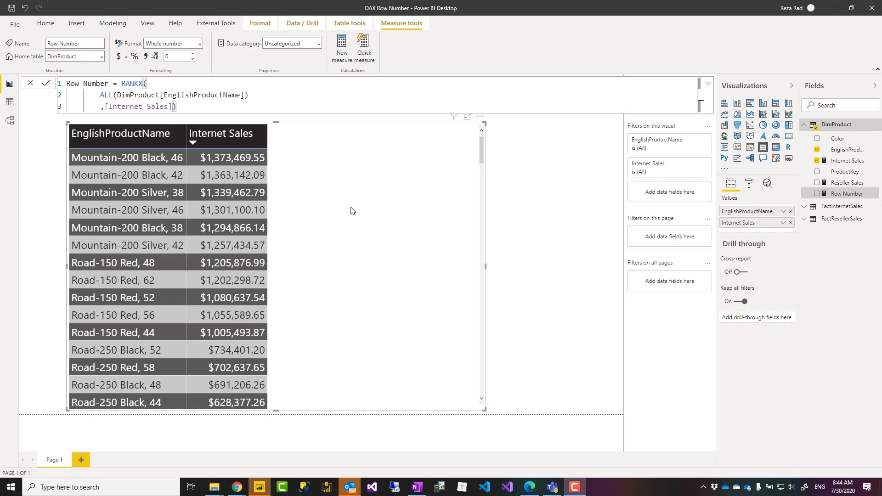
Deselect and then reselect the product sales table visual on the report canvas
click(563, 224)
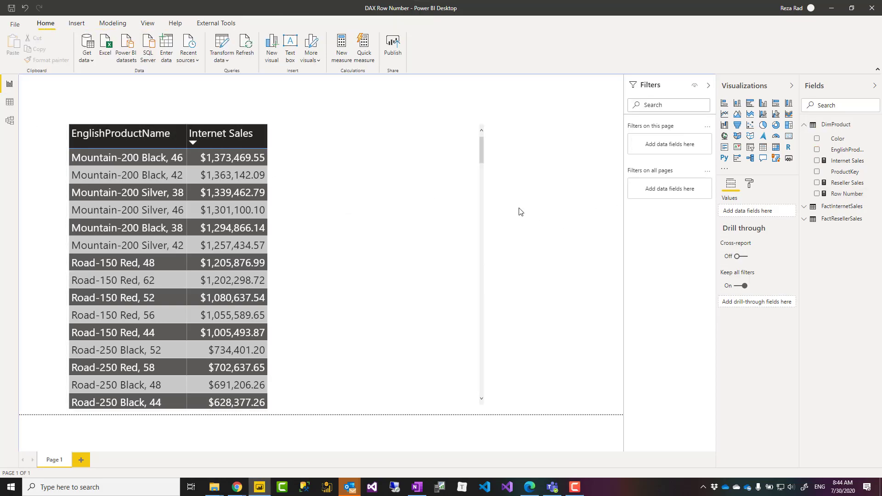
click(335, 223)
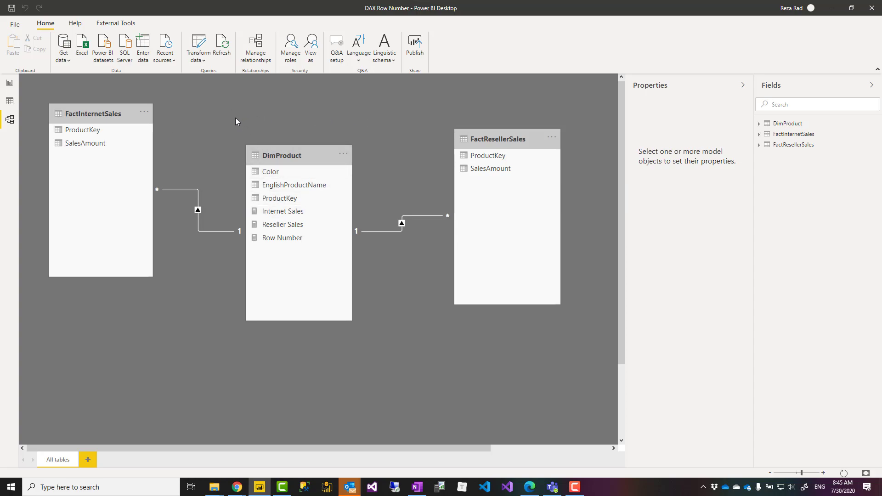
Nudge FactResellerSales up-left in the diagram and inspect FactInternetSales' properties
drag(494, 139, 493, 126)
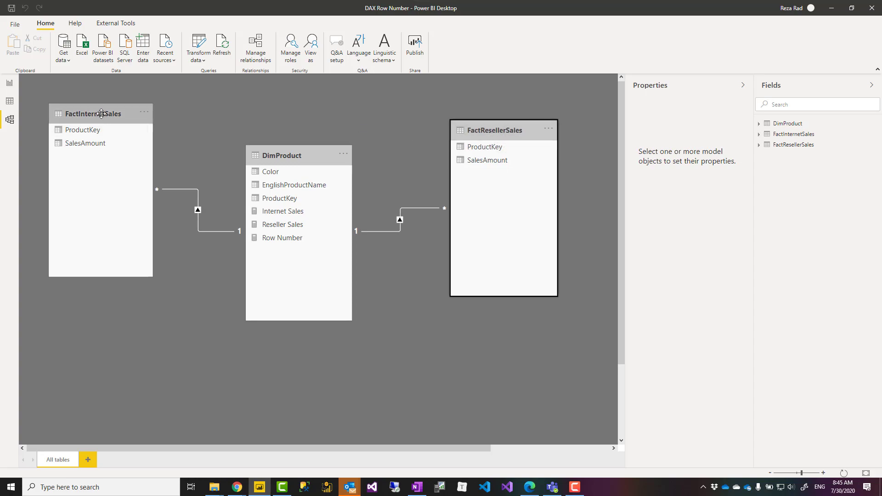
click(77, 116)
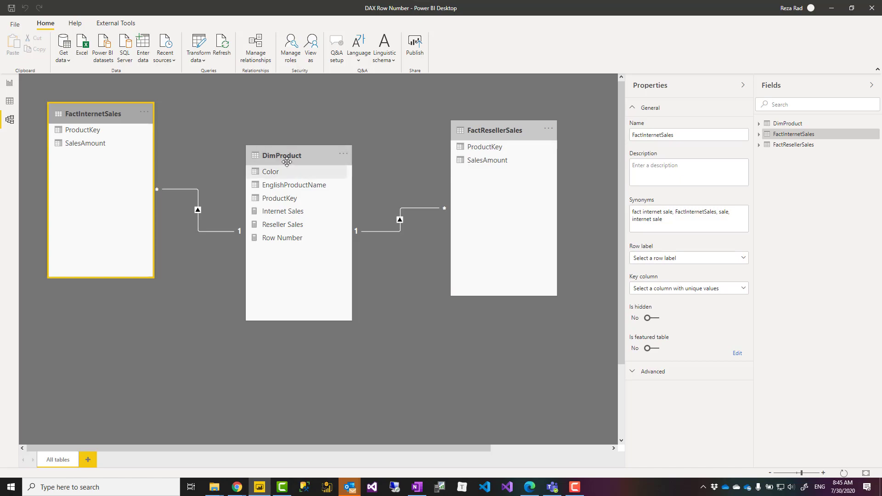
click(249, 120)
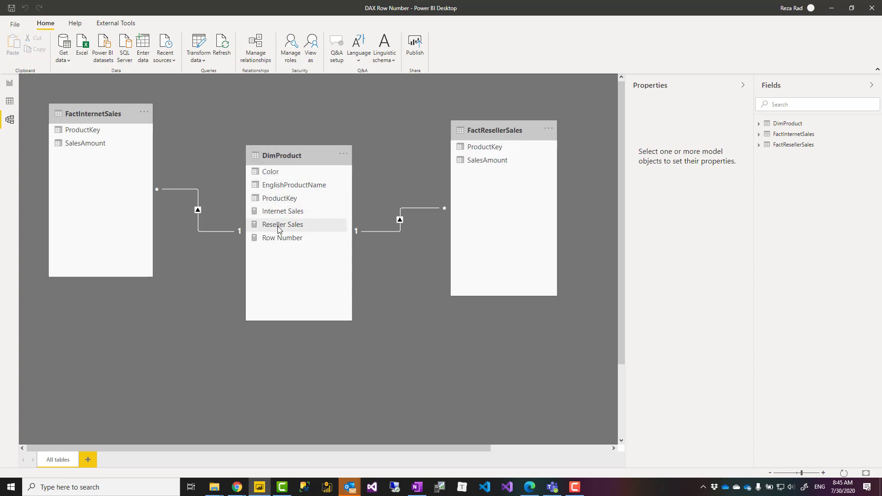
Review the Internet Sales and Reseller Sales formulas under DimProduct in Data view, then return to Report view
click(10, 101)
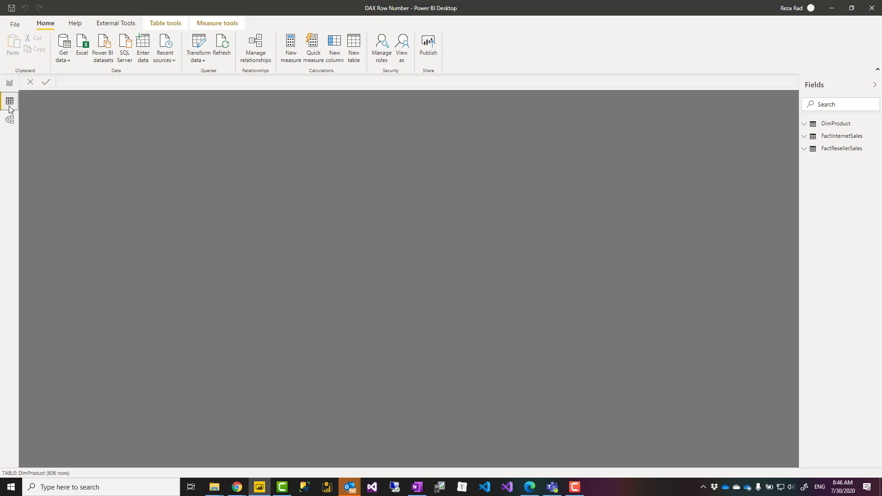
click(804, 123)
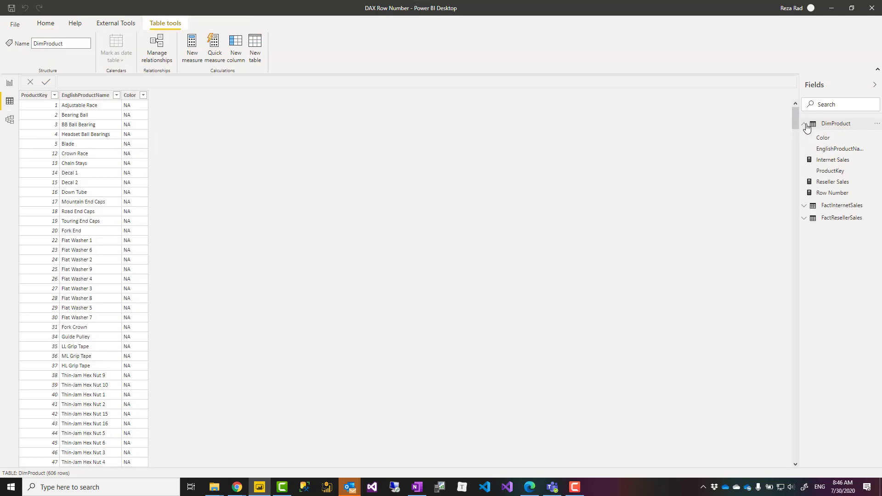
click(832, 160)
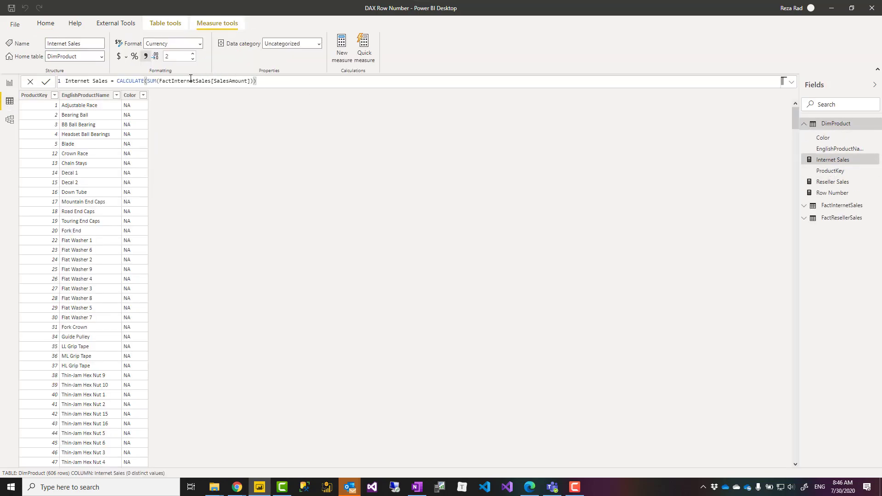
scroll(190, 78, up, 5)
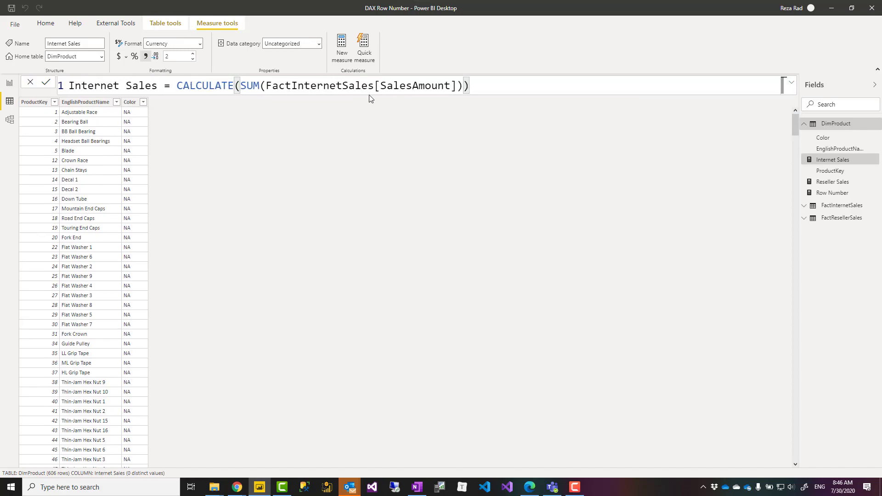
click(829, 184)
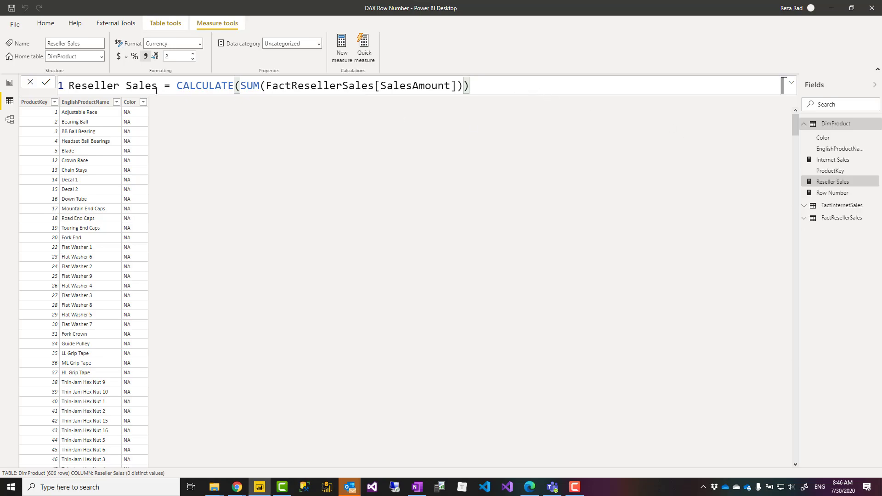
click(10, 84)
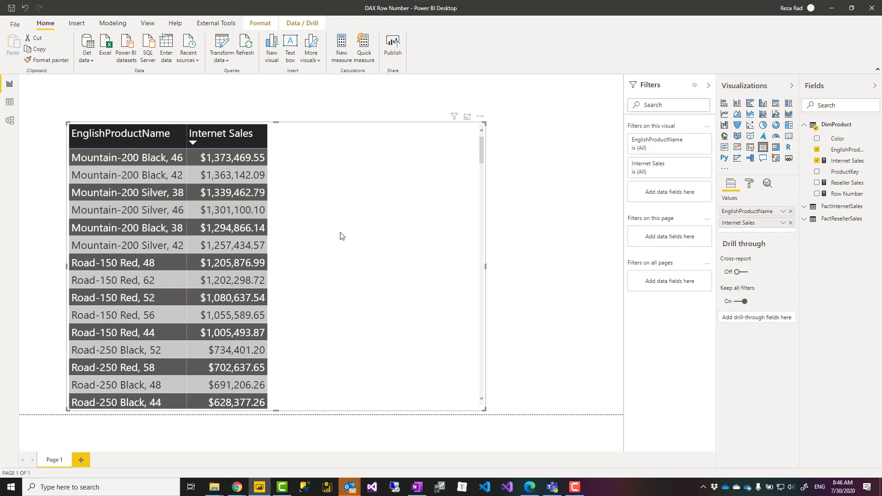
Examine Row Number's RANKX over ALL(DimProduct[EnglishProductName]) by [Internet Sales], then add it to the table
click(847, 194)
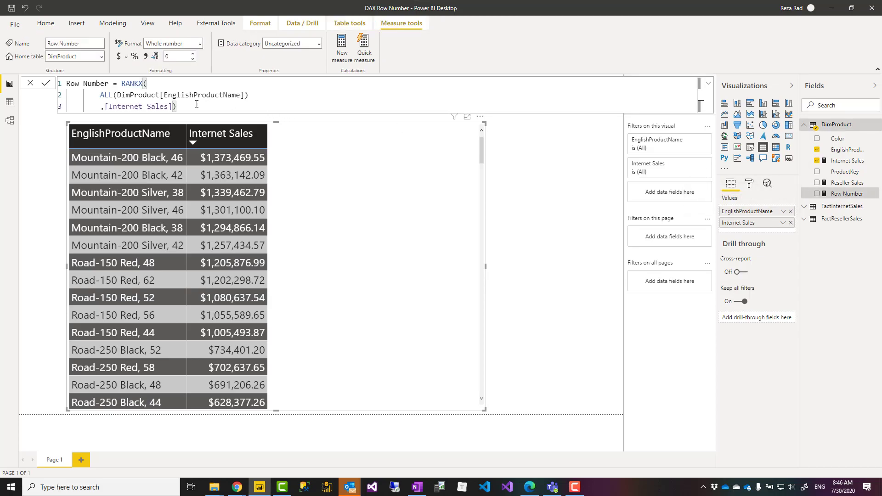
ctrl+scroll(190, 103, up, 3)
ctrl+scroll(191, 103, up, 4)
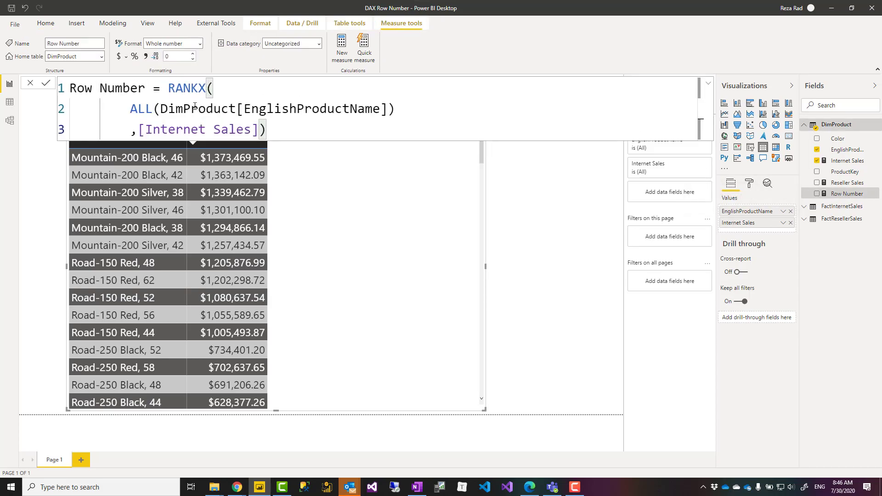
ctrl+scroll(195, 115, down, 4)
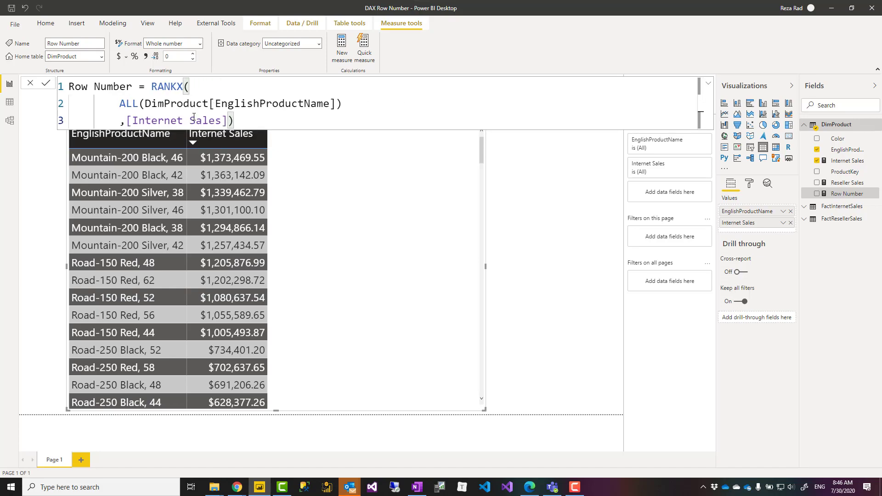
click(182, 88)
drag(119, 103, 352, 99)
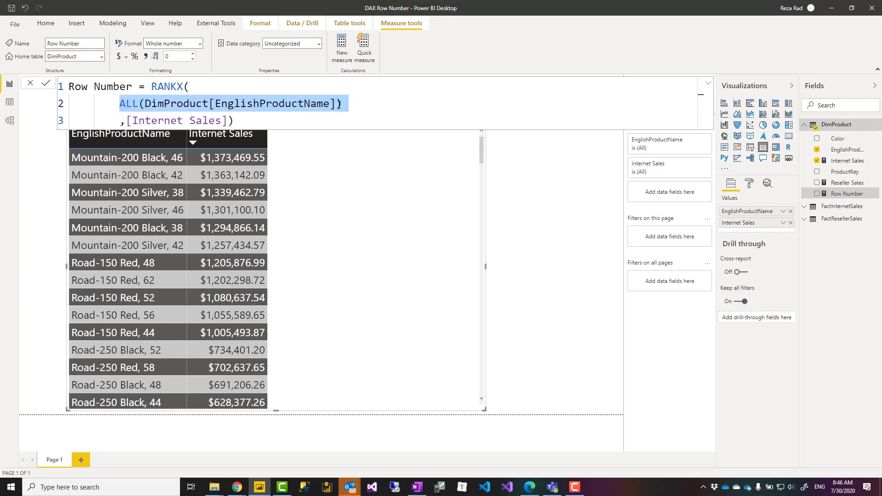
click(234, 121)
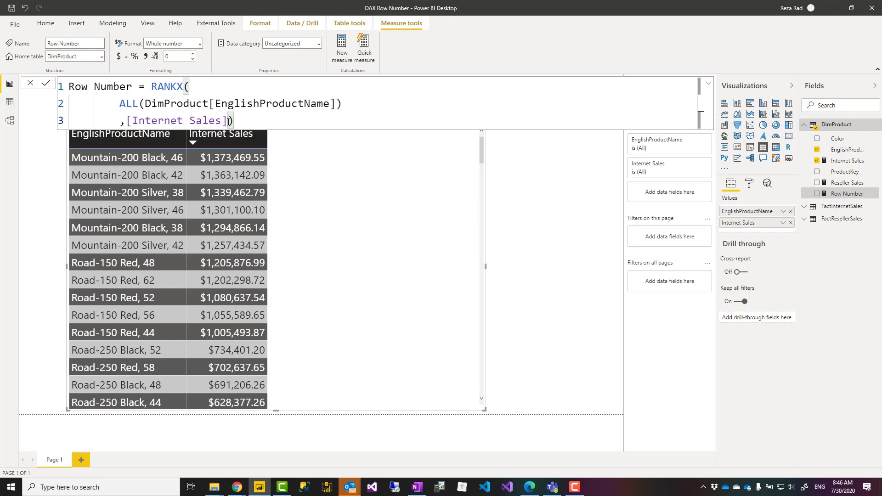
drag(229, 121, 126, 121)
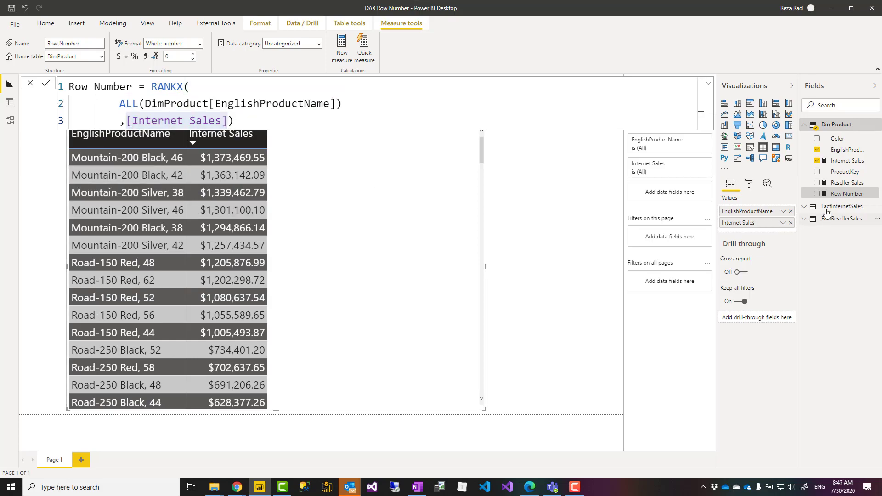
click(817, 193)
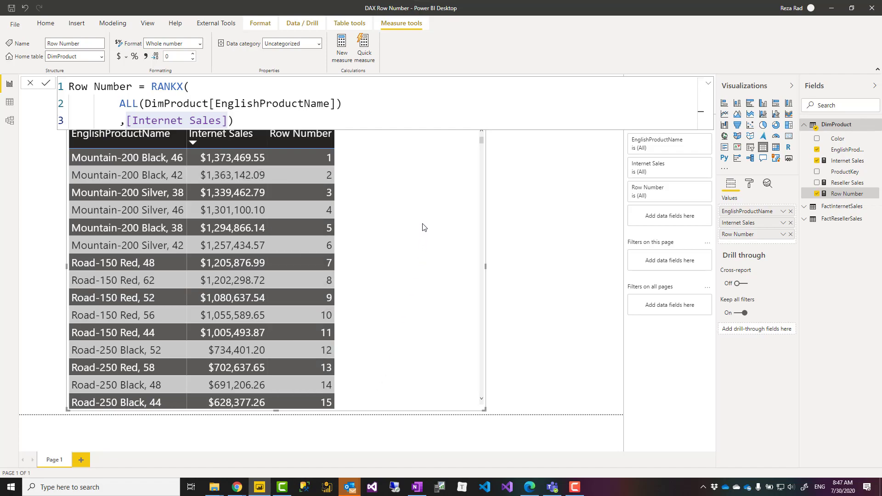
click(121, 143)
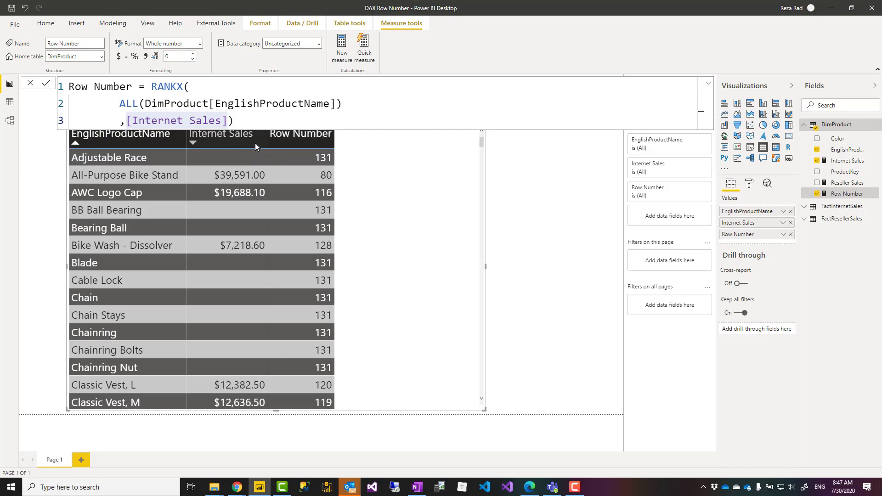
click(129, 141)
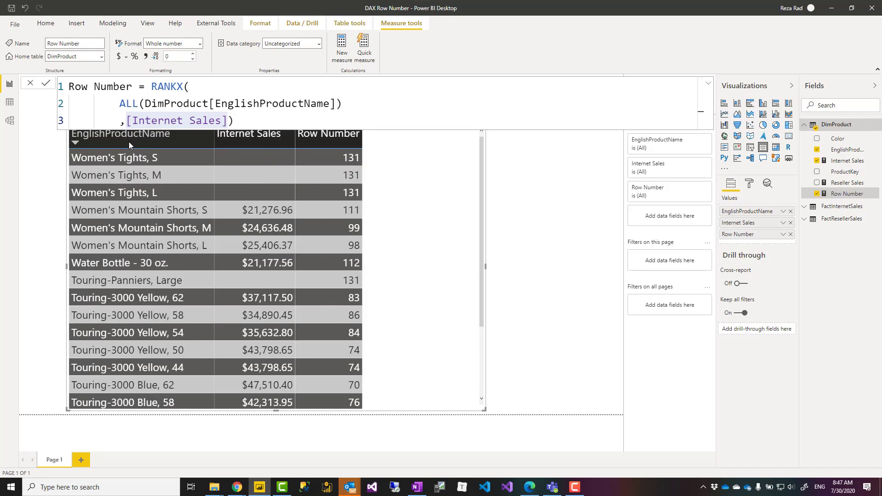
click(241, 142)
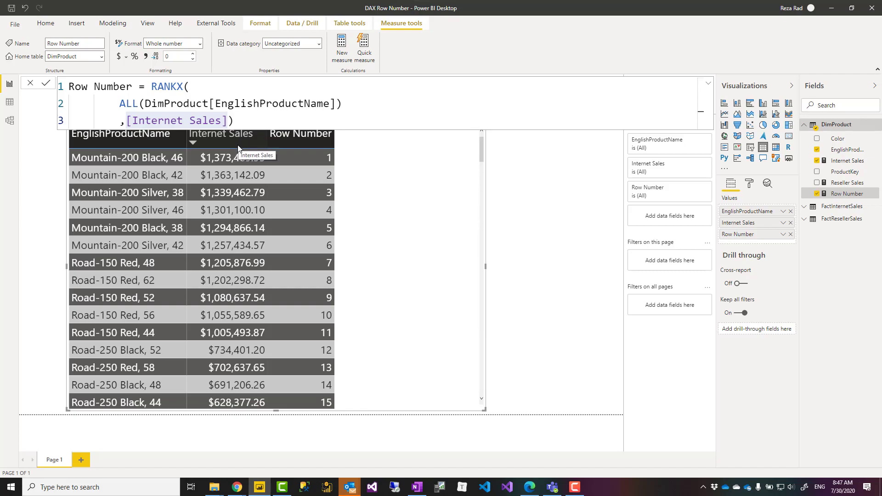
click(235, 120)
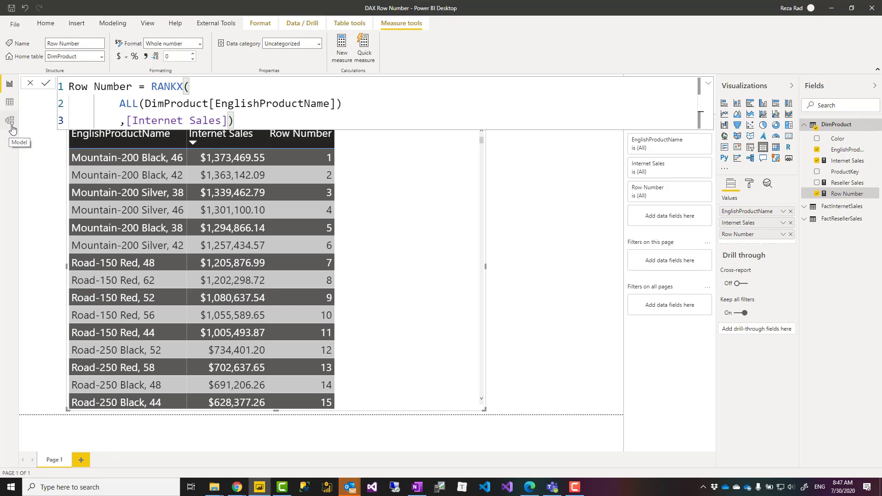
Replace the ALL expression on line 2 of Row Number with plain DimProduct and commit
click(202, 102)
click(203, 88)
drag(121, 103, 355, 105)
click(355, 106)
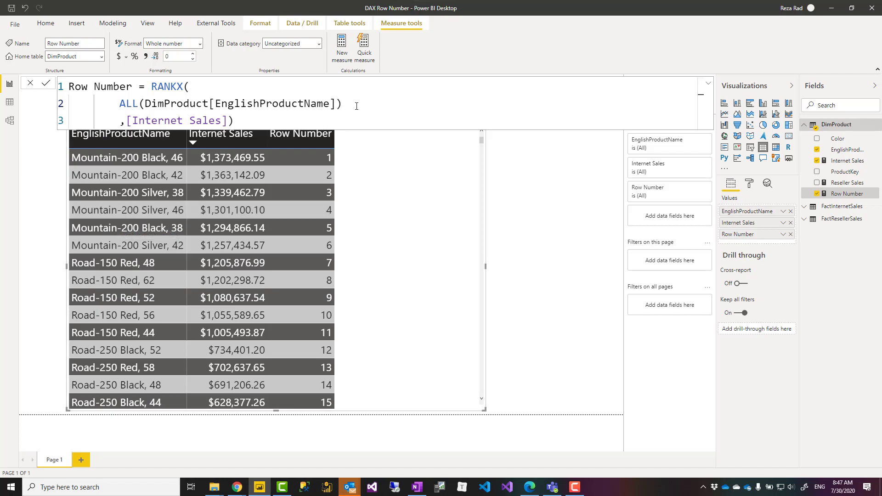
key(shift+Home)
text(produ)
key(Tab)
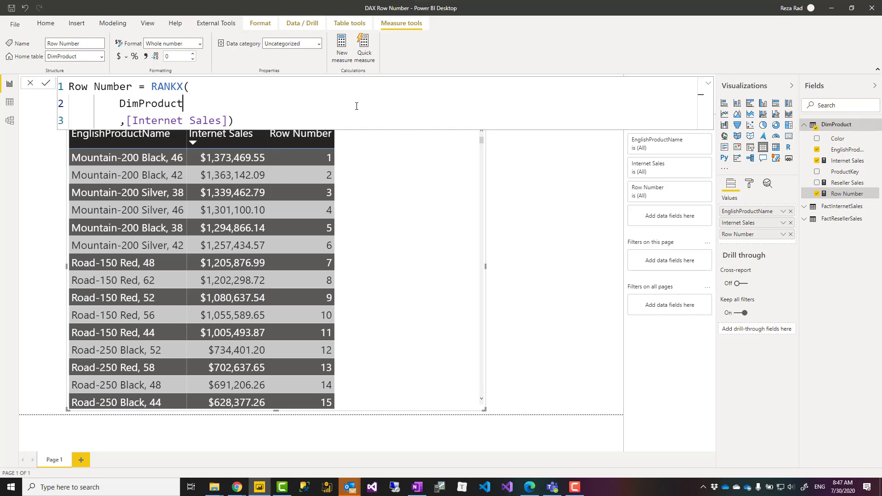
key(Return)
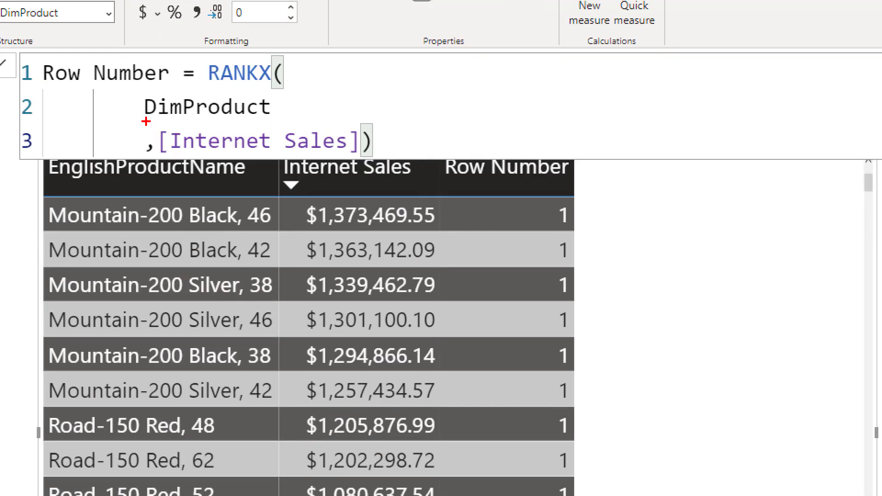
mouse_move(142, 122)
mouse_down()
mouse_move(297, 127)
mouse_move(276, 96)
mouse_move(233, 90)
mouse_move(132, 100)
mouse_move(150, 124)
mouse_up()
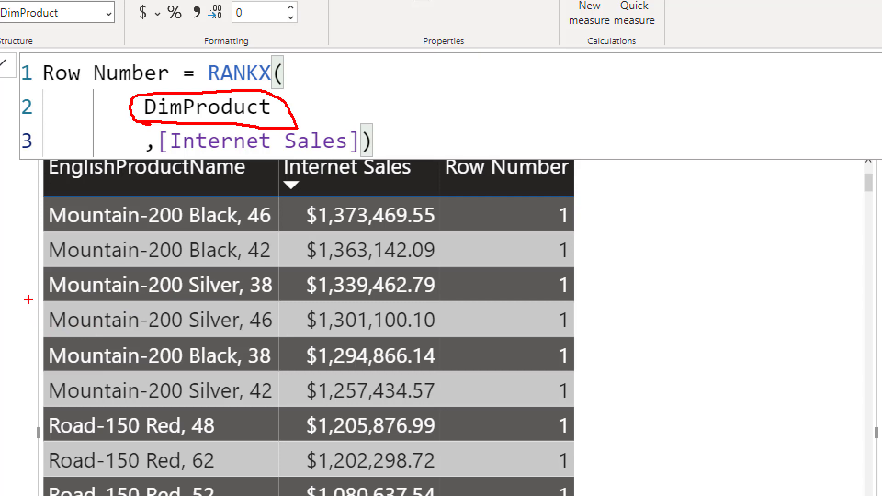
drag(24, 302, 620, 336)
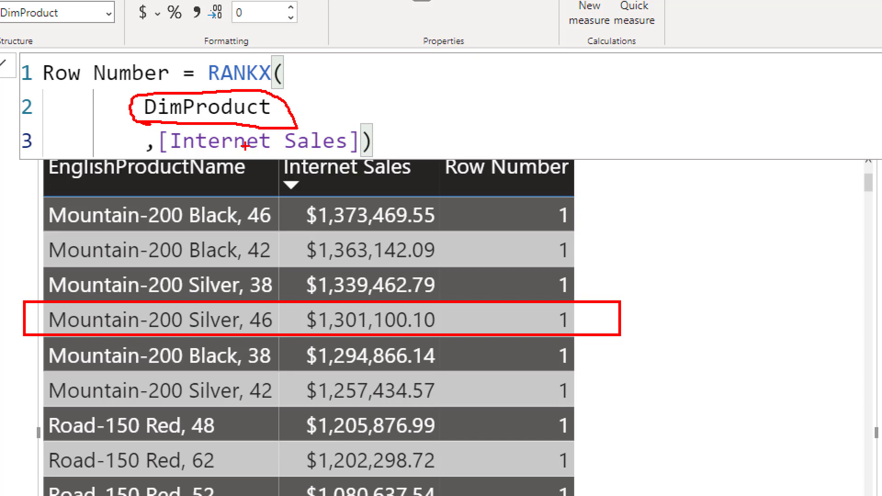
mouse_move(439, 150)
mouse_down()
mouse_move(494, 255)
mouse_move(568, 495)
mouse_move(582, 494)
mouse_up()
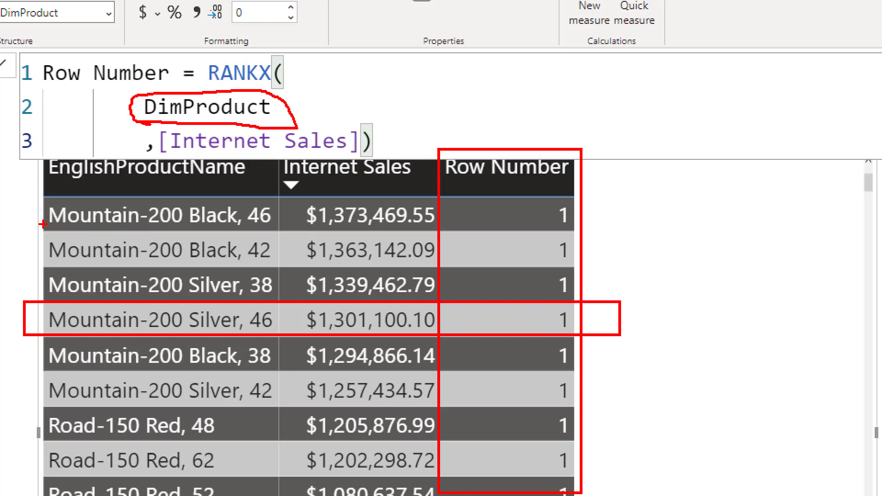
mouse_move(36, 194)
mouse_down()
mouse_move(94, 338)
mouse_move(271, 494)
mouse_up()
Append [EnglishProductName] after DimProduct on line 2 of the Row Number formula and commit
key(Escape)
click(191, 103)
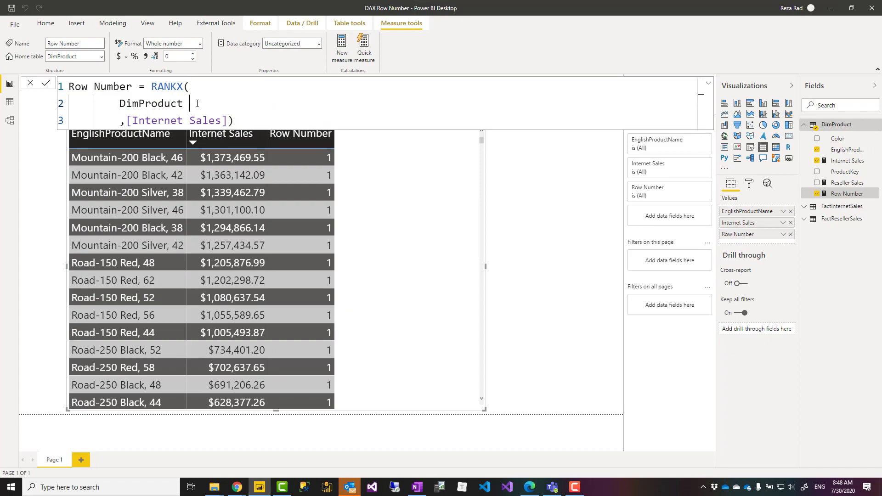
text([EnglishProductName)
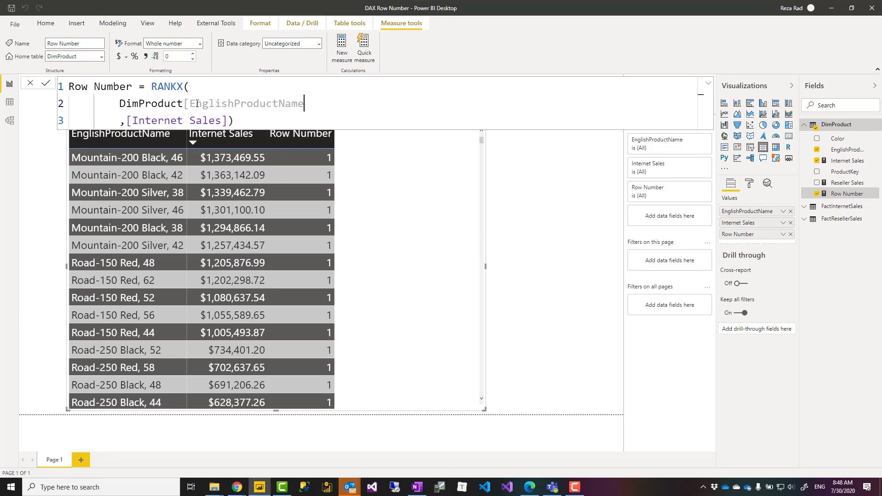
text(])
key(Return)
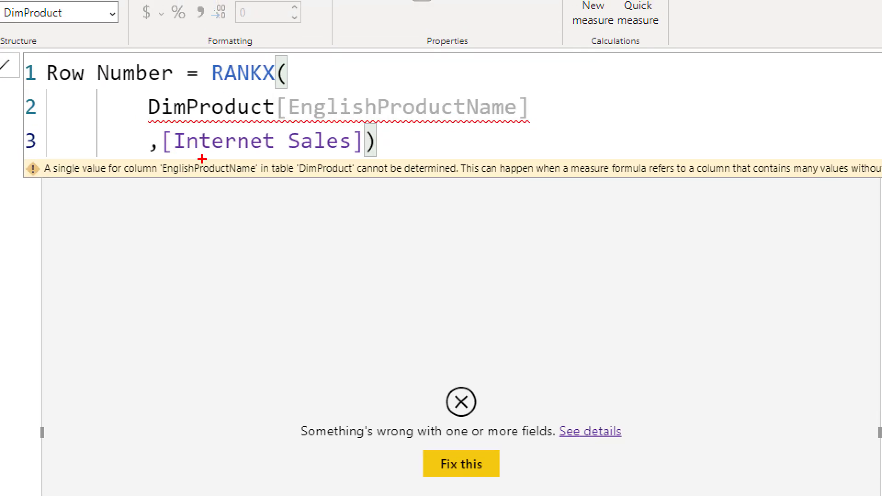
mouse_move(272, 179)
mouse_down()
mouse_move(298, 184)
mouse_move(295, 157)
mouse_move(269, 152)
mouse_move(269, 188)
mouse_up()
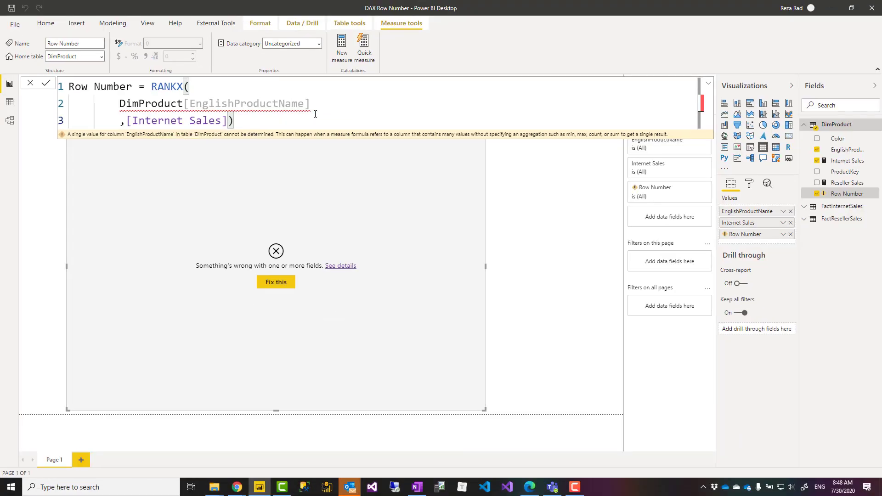
click(322, 104)
click(317, 107)
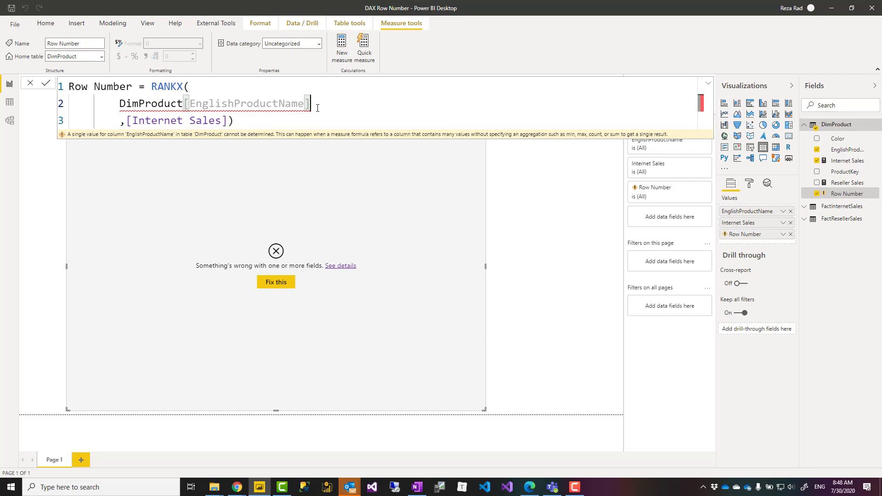
Replace the line-2 column reference with ALL(DimProduct) and commit the Row Number measure
key(shift+Home)
text(all)
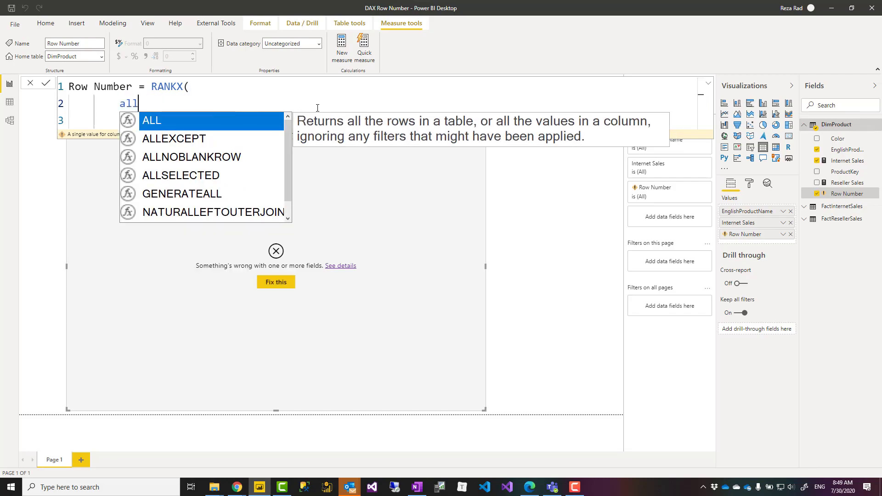
key(Tab)
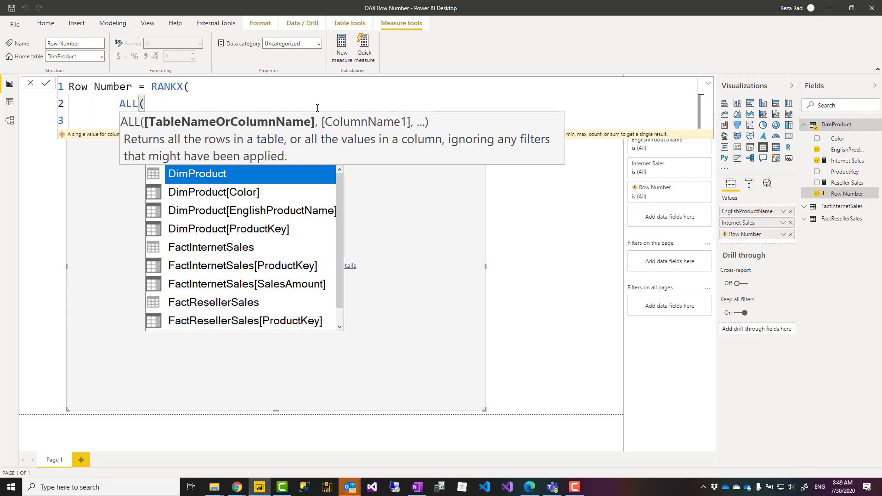
key(Tab)
text())
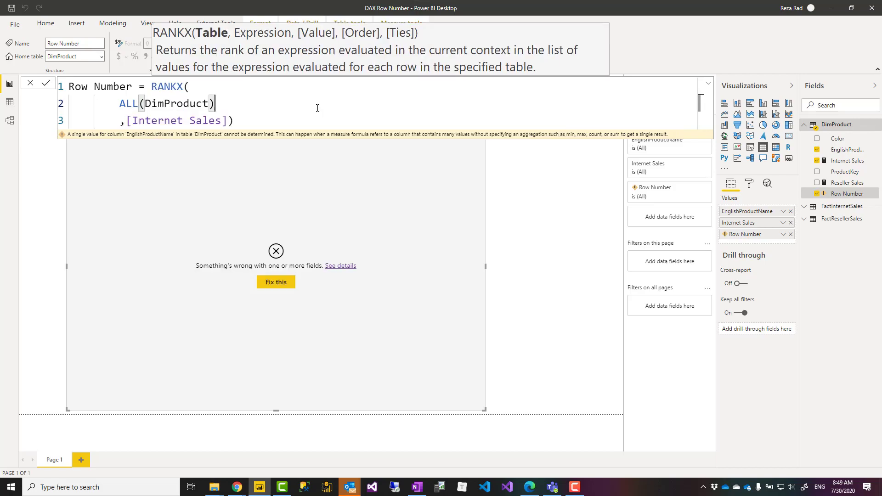
key(Return)
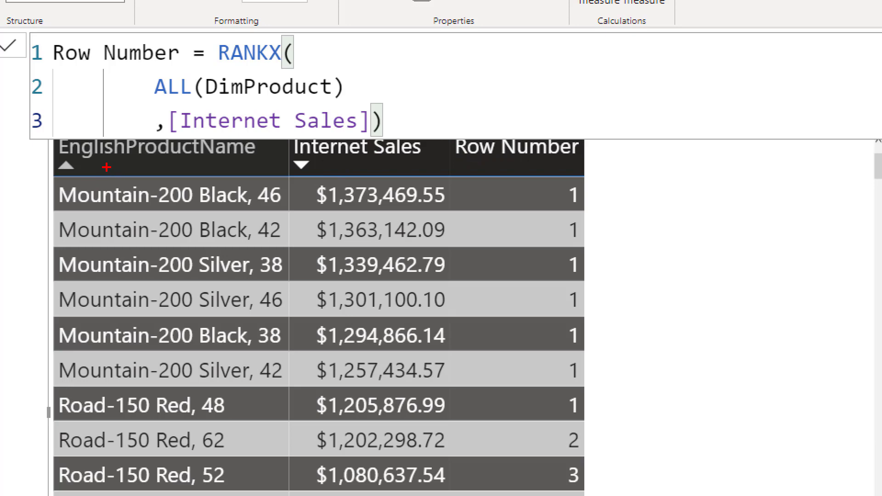
drag(63, 161, 249, 162)
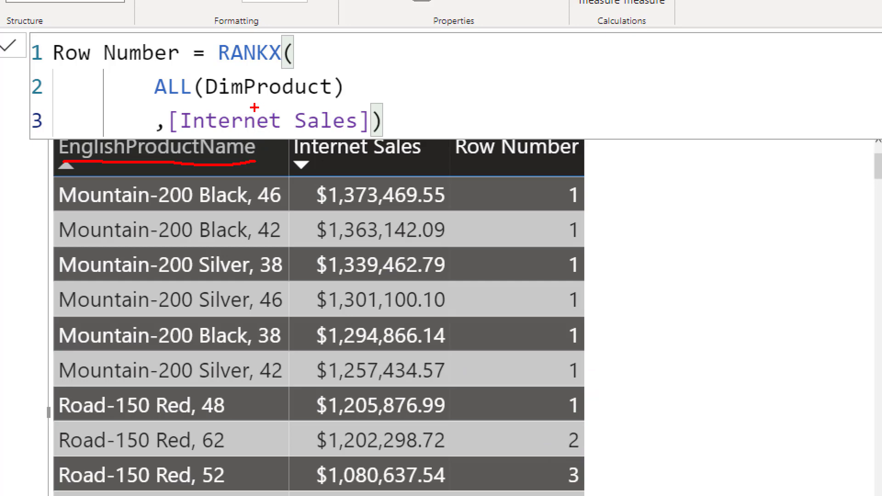
drag(204, 101, 333, 102)
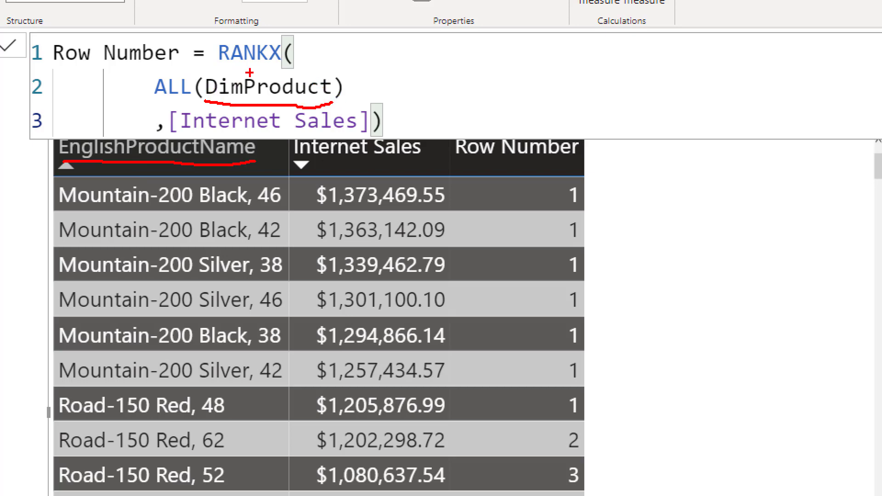
key(Escape)
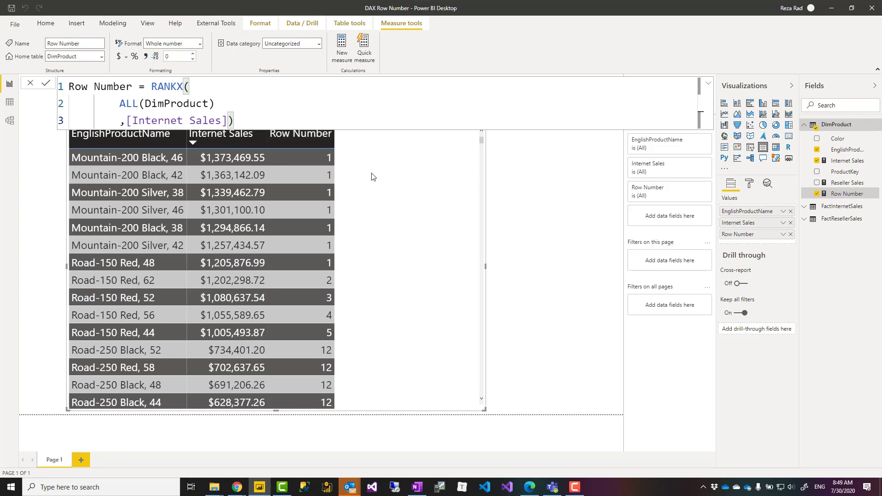
Swap EnglishProductName for ProductKey in Values, set to Don't summarize
click(791, 210)
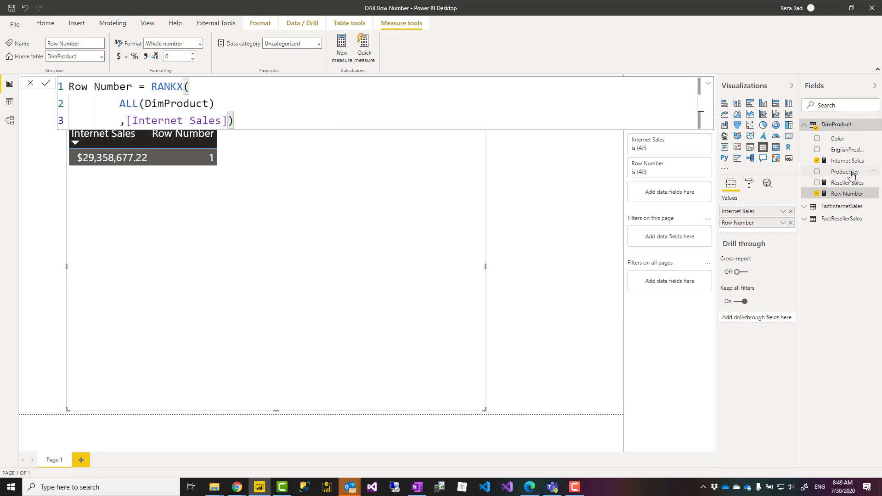
drag(848, 171, 769, 213)
click(783, 213)
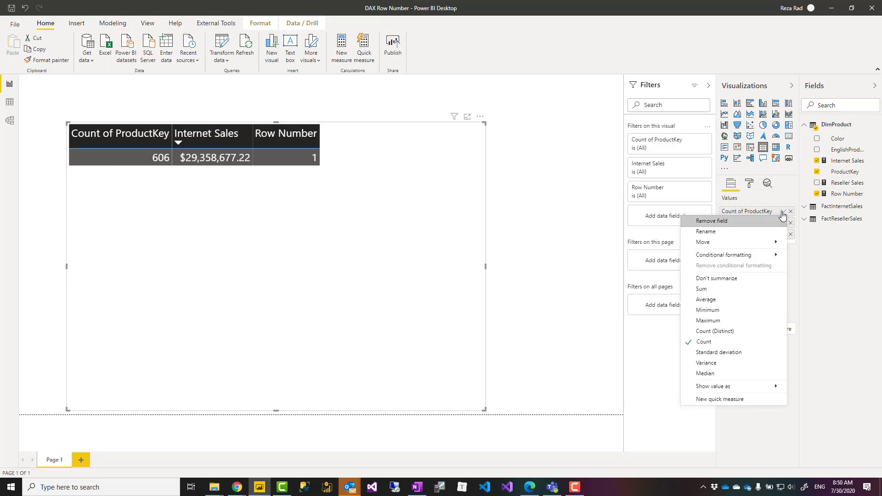
click(714, 278)
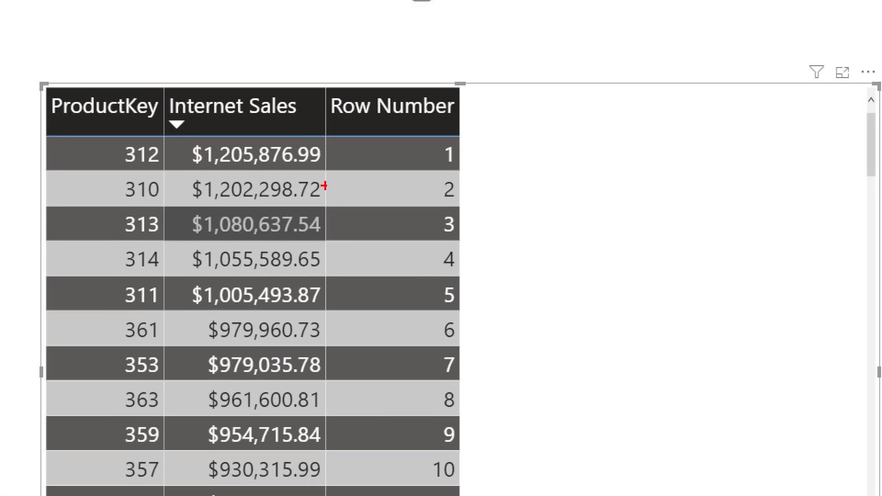
mouse_move(325, 76)
mouse_down()
mouse_move(354, 98)
mouse_move(480, 475)
mouse_up()
drag(48, 126, 152, 126)
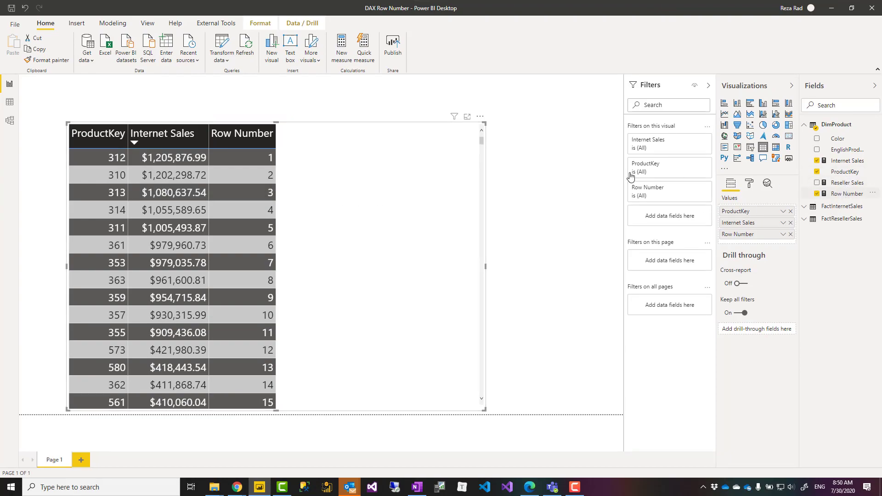
click(847, 193)
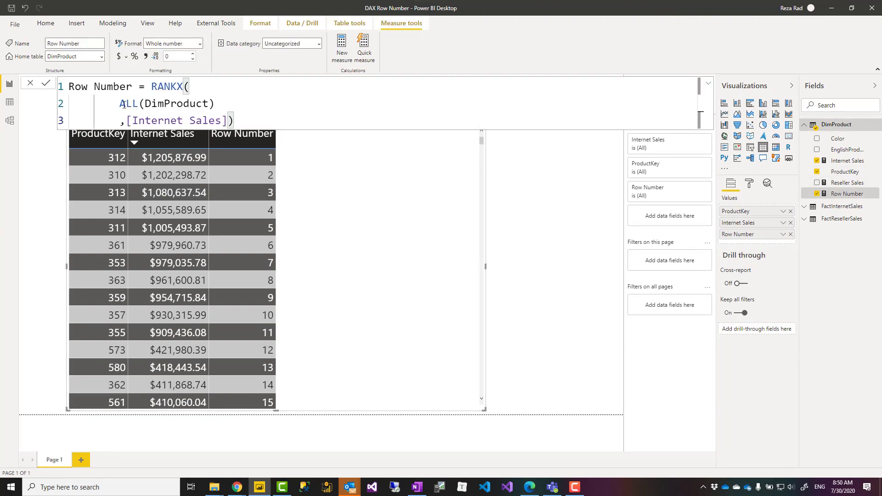
Replace ProductKey with EnglishProductName as the table's first column
shift+click(228, 104)
click(228, 104)
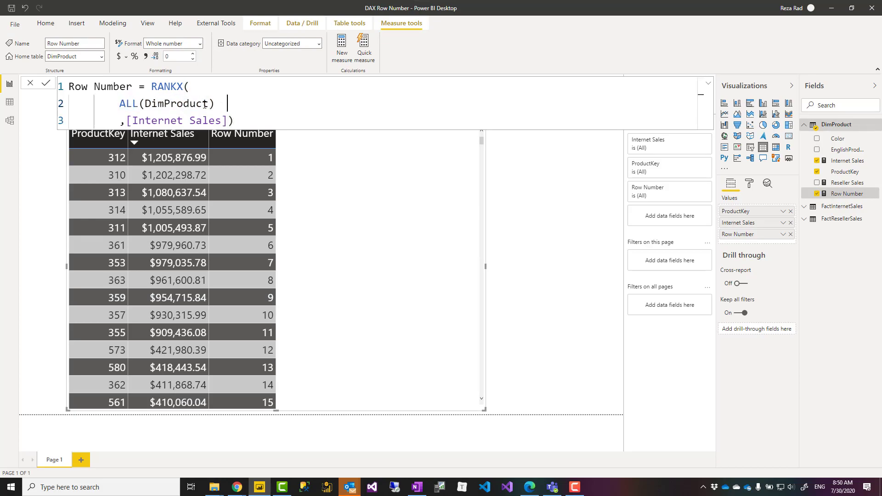
click(791, 211)
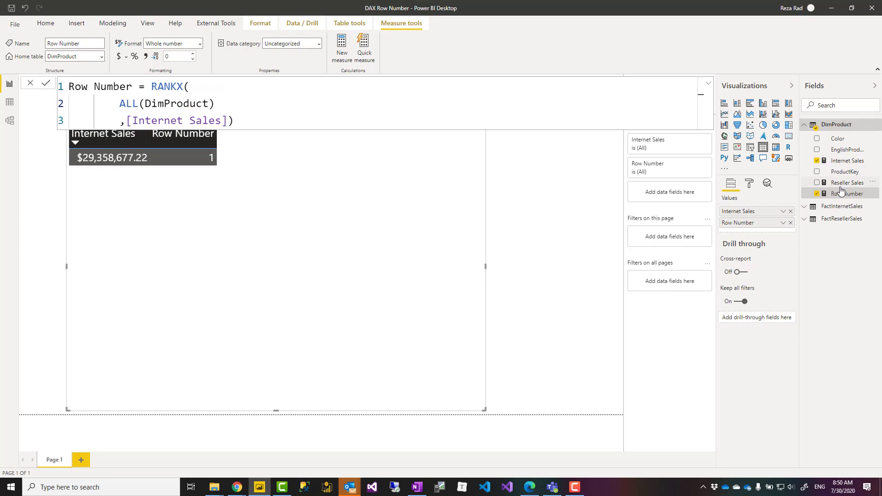
click(817, 149)
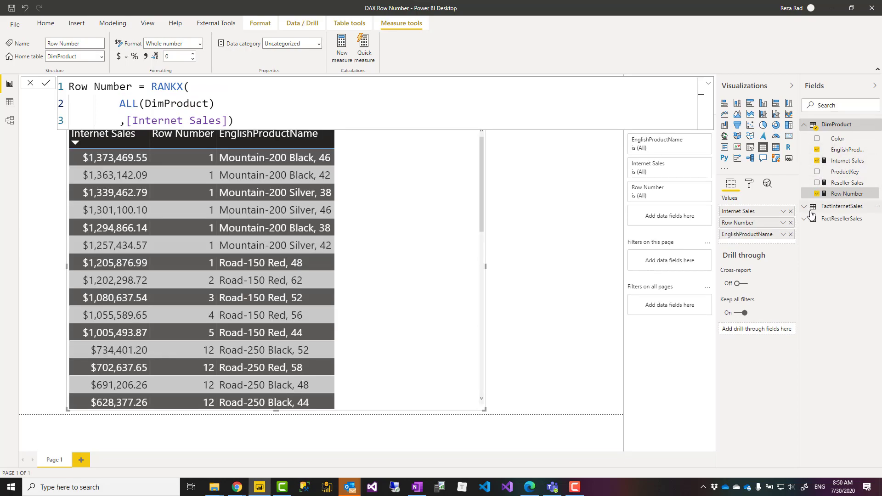
drag(759, 237, 751, 210)
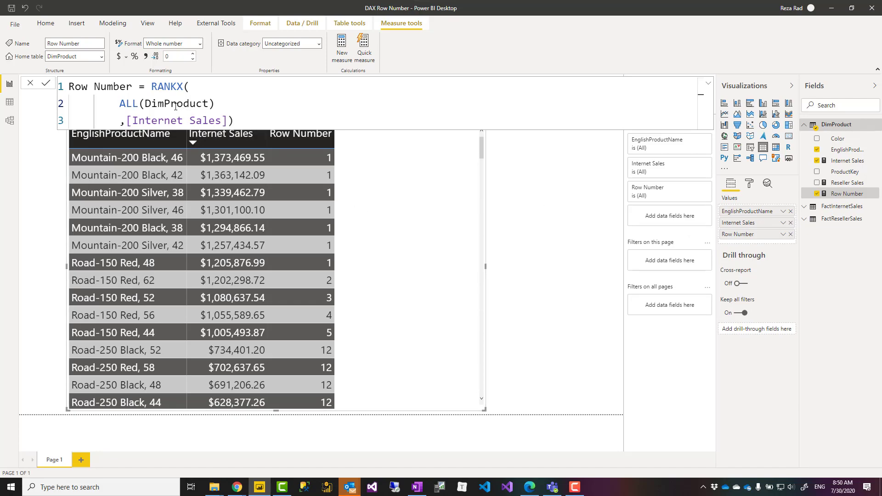
Change the ALL argument to DimProduct[EnglishProductName] and apply the Row Number formula
double_click(192, 109)
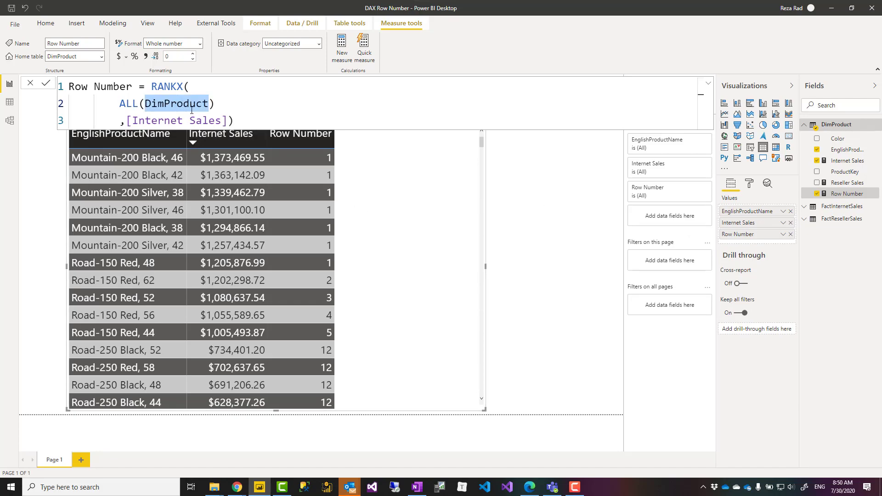
text(EnglishP)
key(Tab)
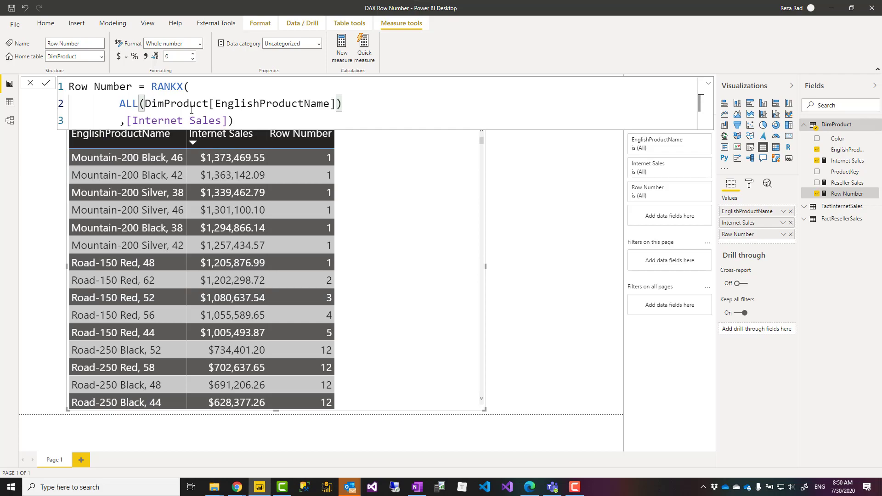
key(Return)
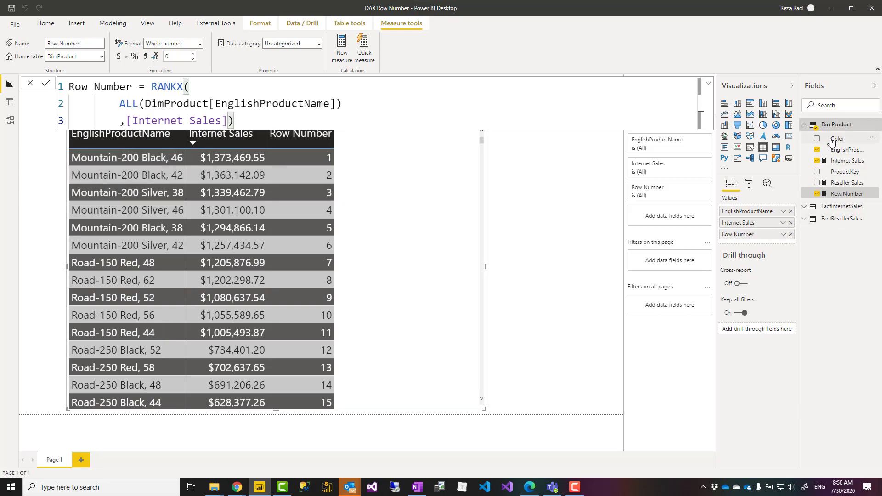
Insert Color as the second column after EnglishProductName, then review the ranked formula expression
drag(770, 220, 771, 220)
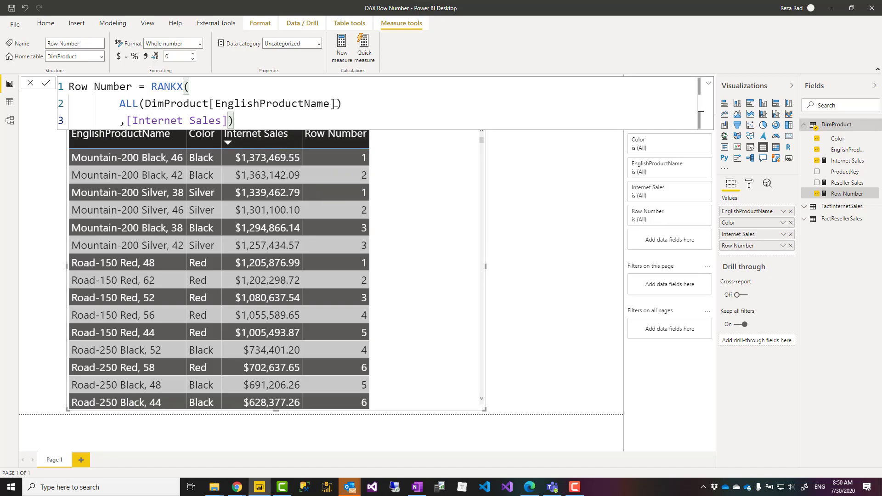
drag(337, 103, 228, 120)
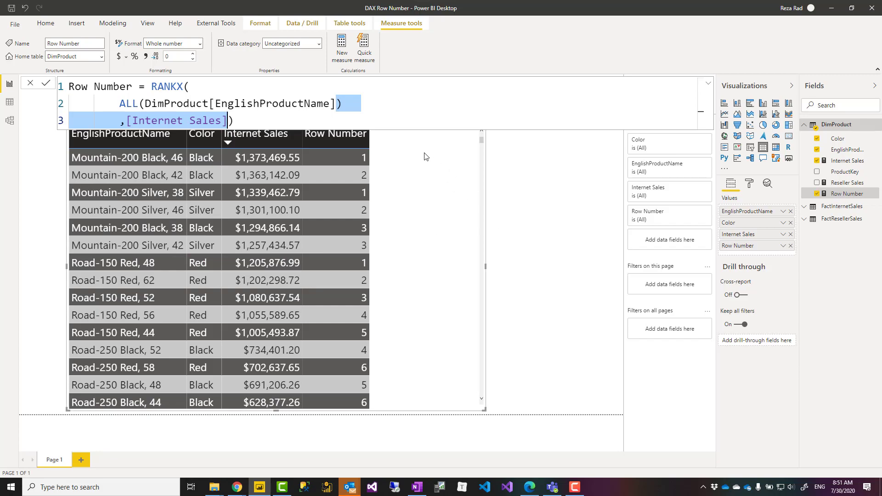
click(292, 105)
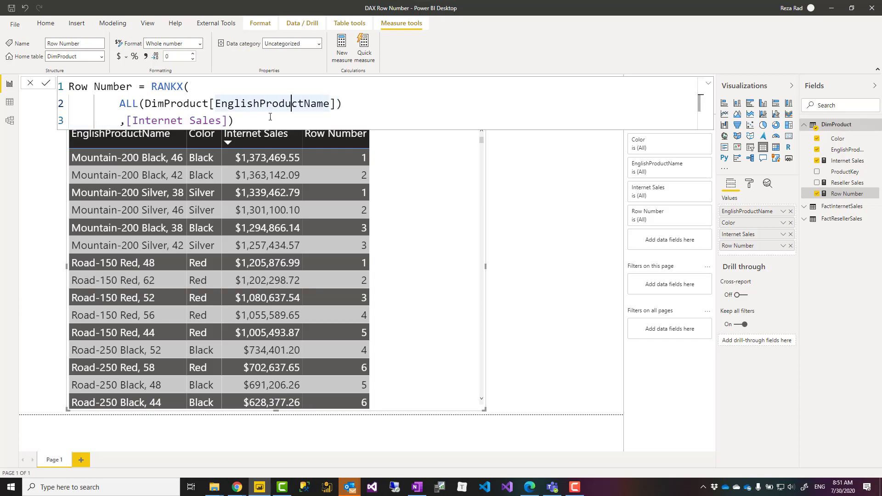
click(240, 121)
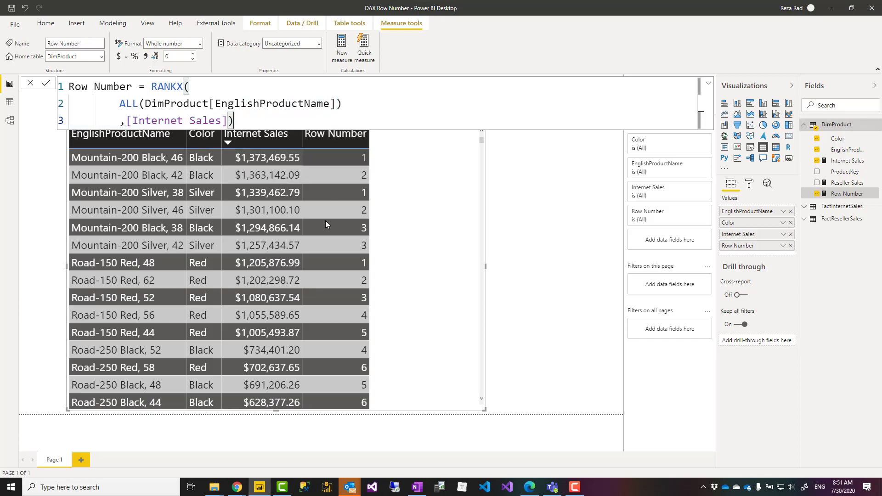
click(338, 103)
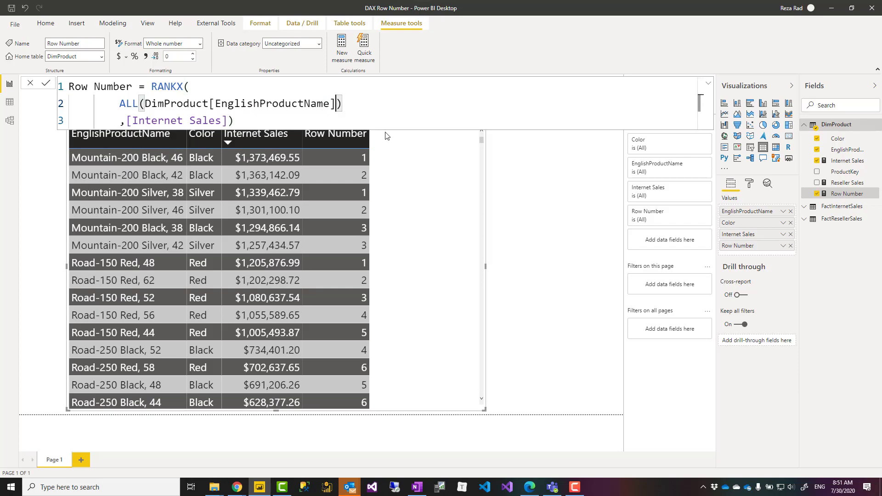
Add DimProduct[Color] inside ALL() in the Row Number formula so ranks run 1–15 across colors
text(,DimProduct[Color])
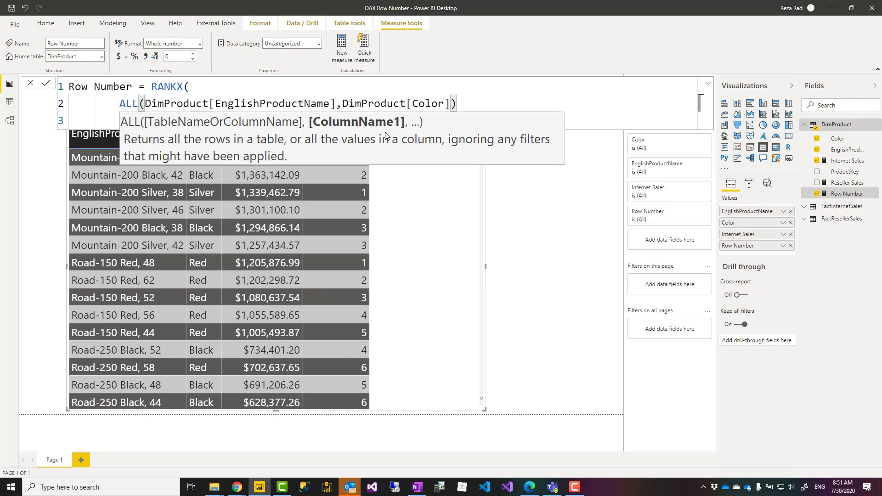
key(Return)
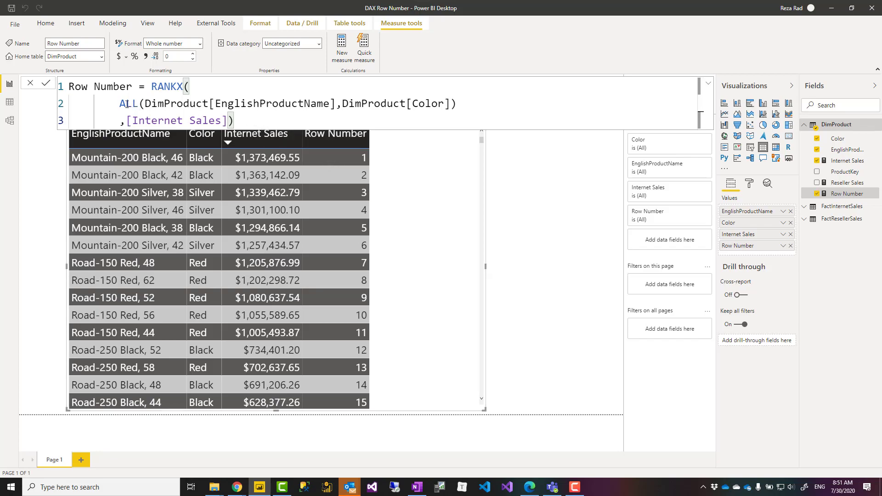
drag(119, 103, 461, 108)
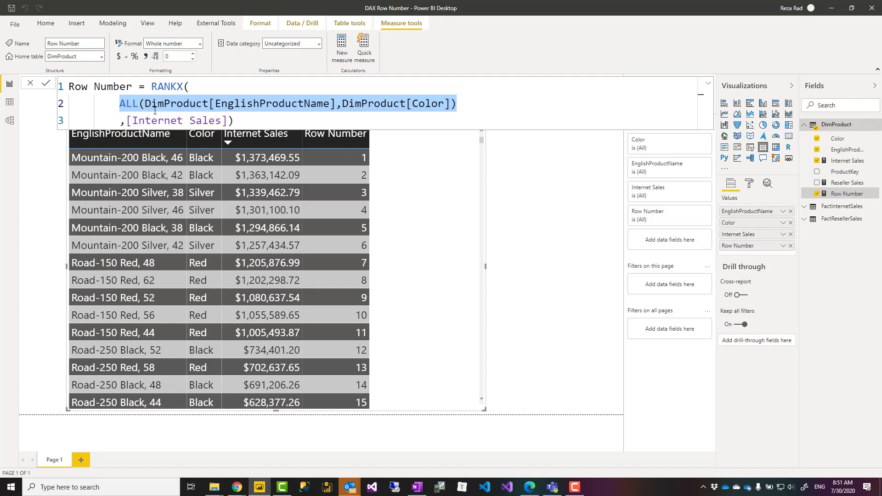
click(128, 113)
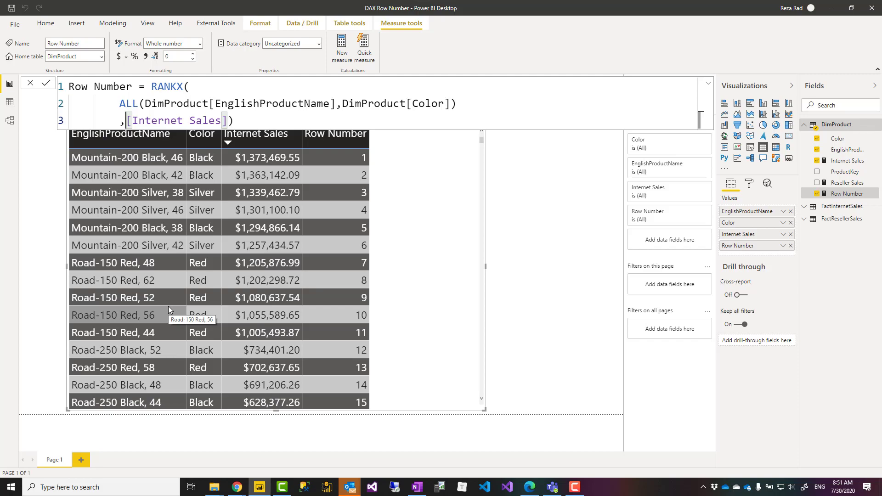
click(257, 118)
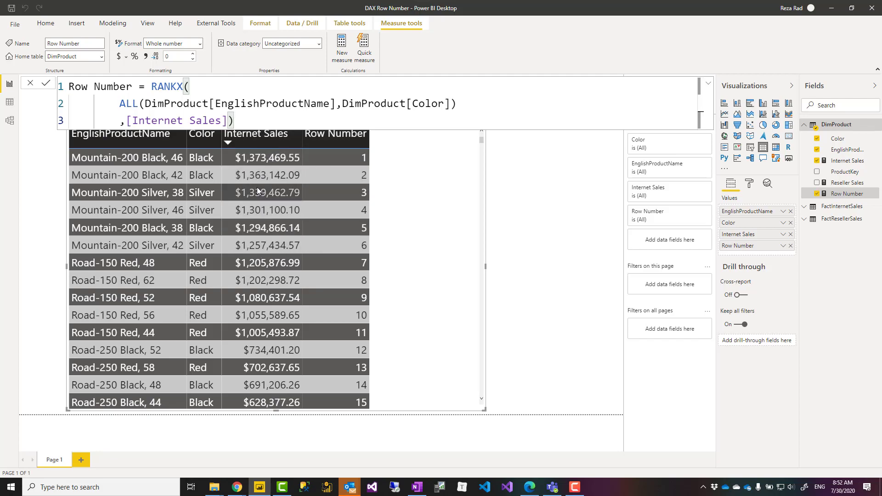
Add Reseller Sales to the table sorted descending, and make Row Number rank by [Reseller Sales]
click(817, 183)
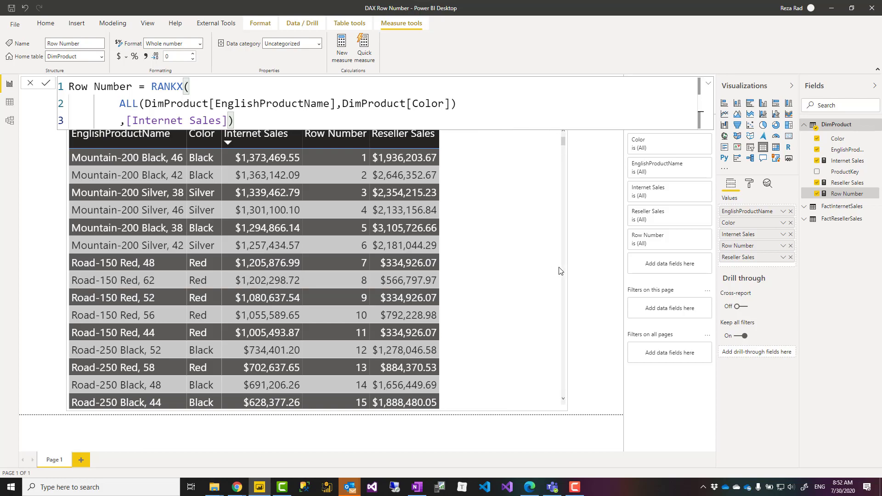
click(390, 140)
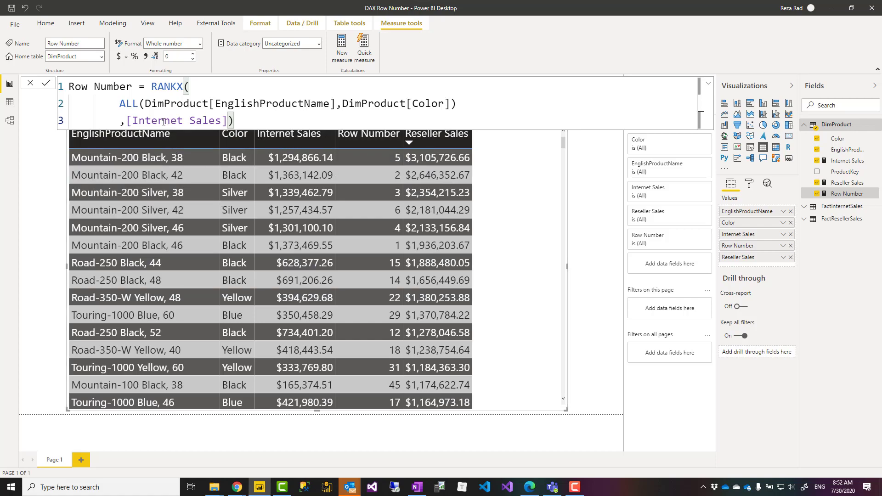
drag(129, 121, 231, 123)
text([Re)
key(Tab)
key(Return)
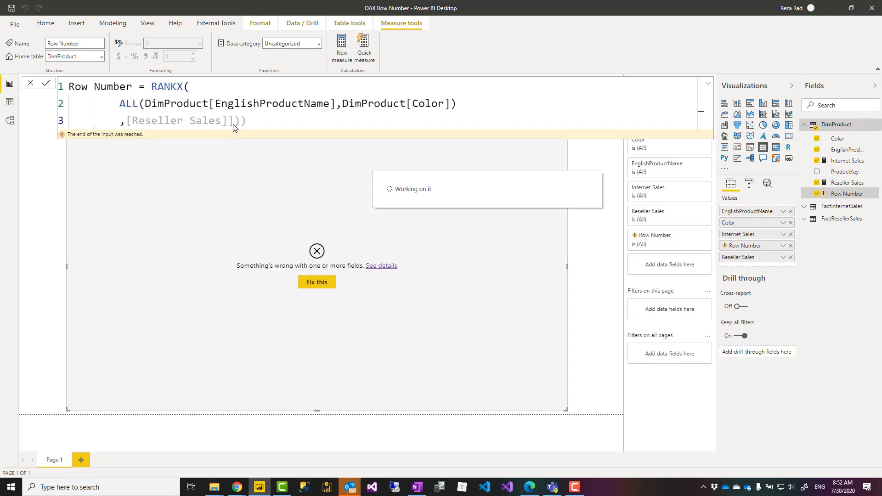
key(Delete)
key(Delete)
key(Return)
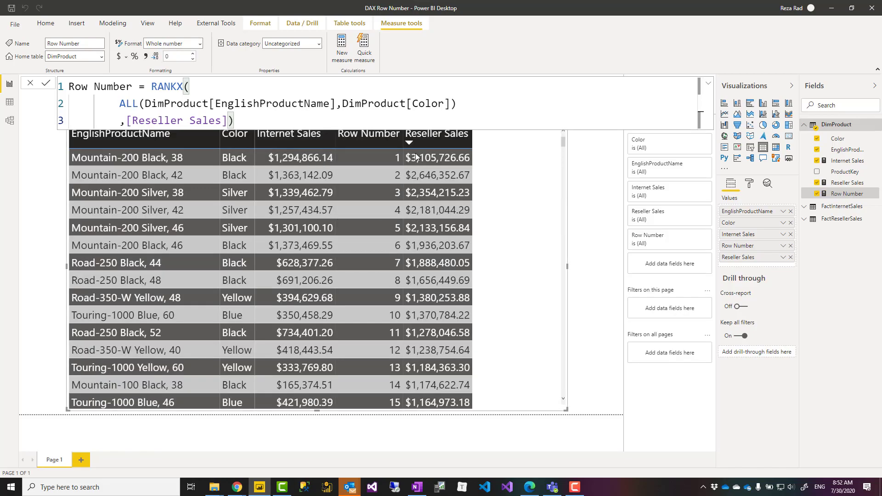
click(254, 122)
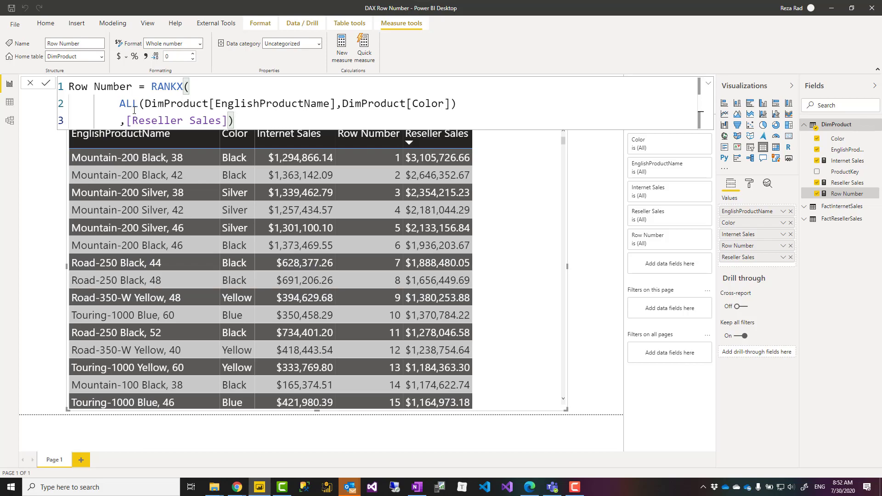
key(Left)
text(,)
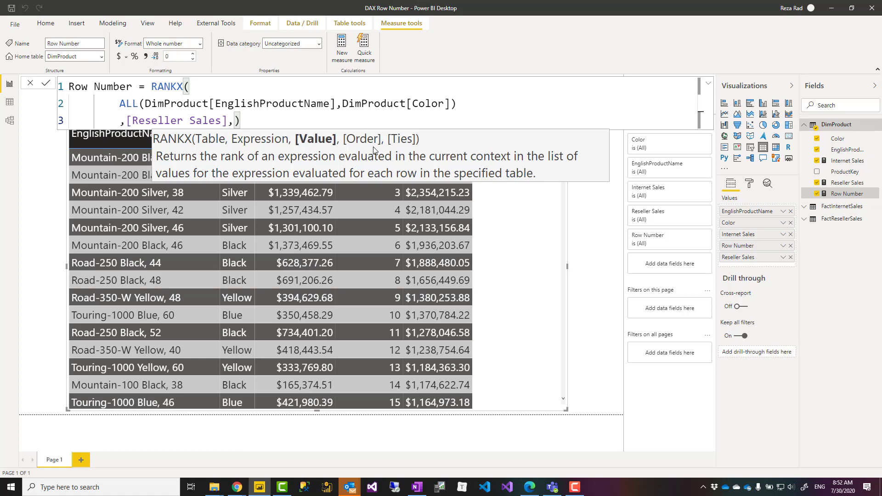
key(BackSpace)
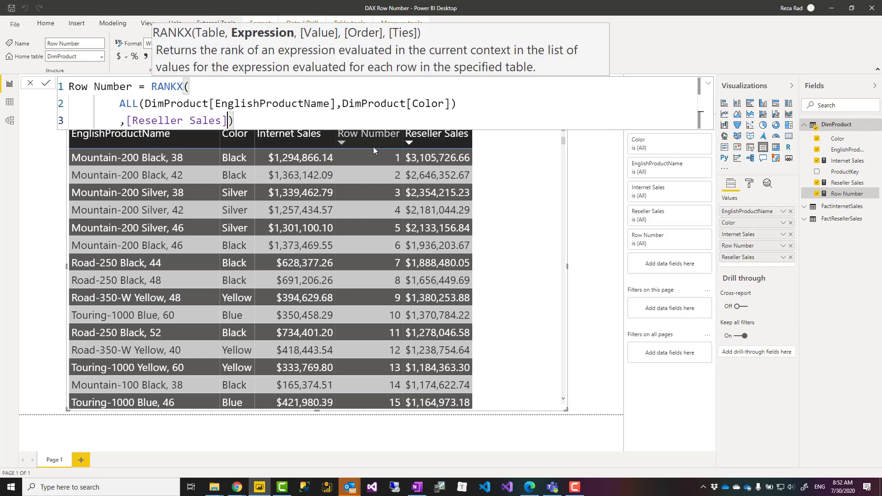